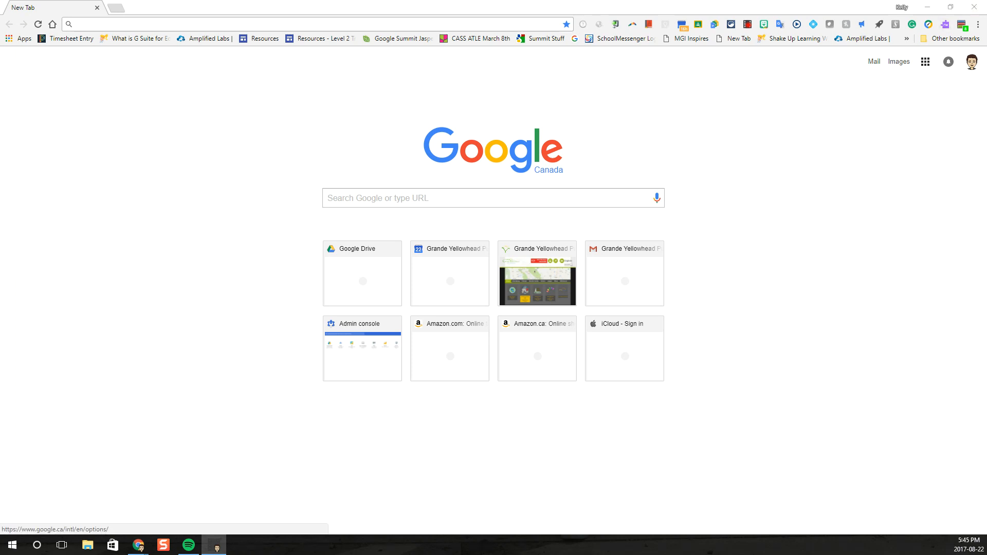
- Open Google Calendar and look through the lists of own and other calendars
{"action": "left_click", "coordinate": [925, 61]}
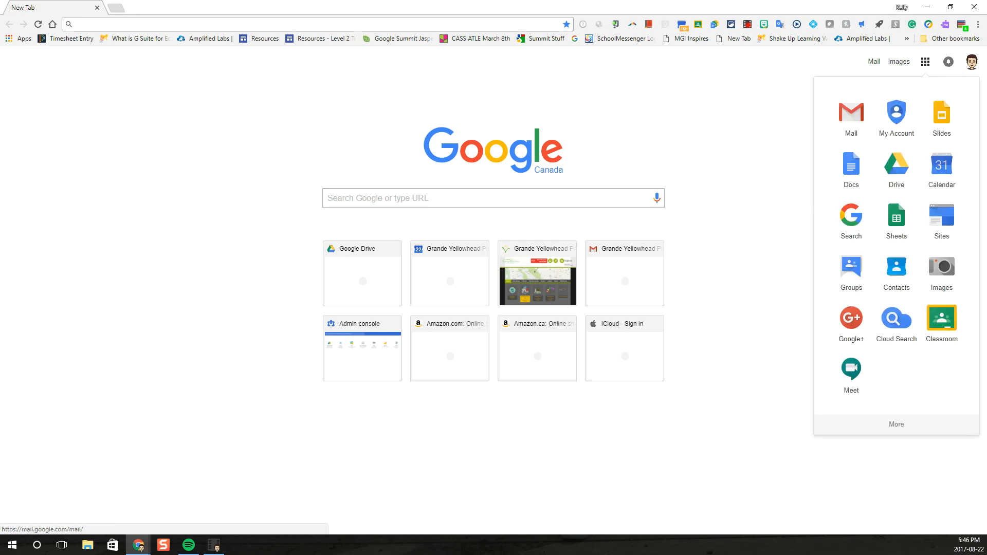
{"action": "left_click", "coordinate": [941, 167]}
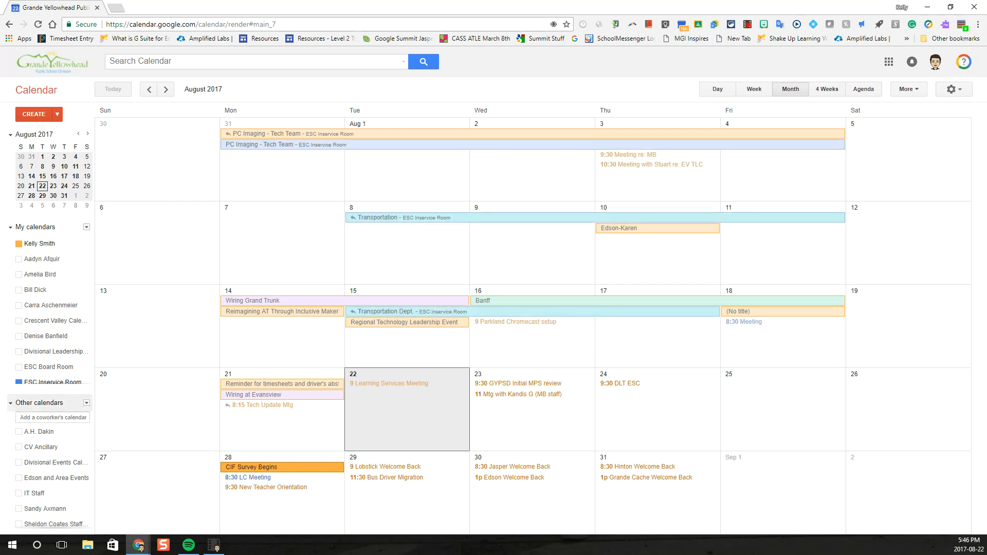
{"action": "scroll", "coordinate": [49, 319], "scroll_direction": "down", "scroll_amount": 1}
{"action": "scroll", "coordinate": [48, 476], "scroll_direction": "down", "scroll_amount": 1}
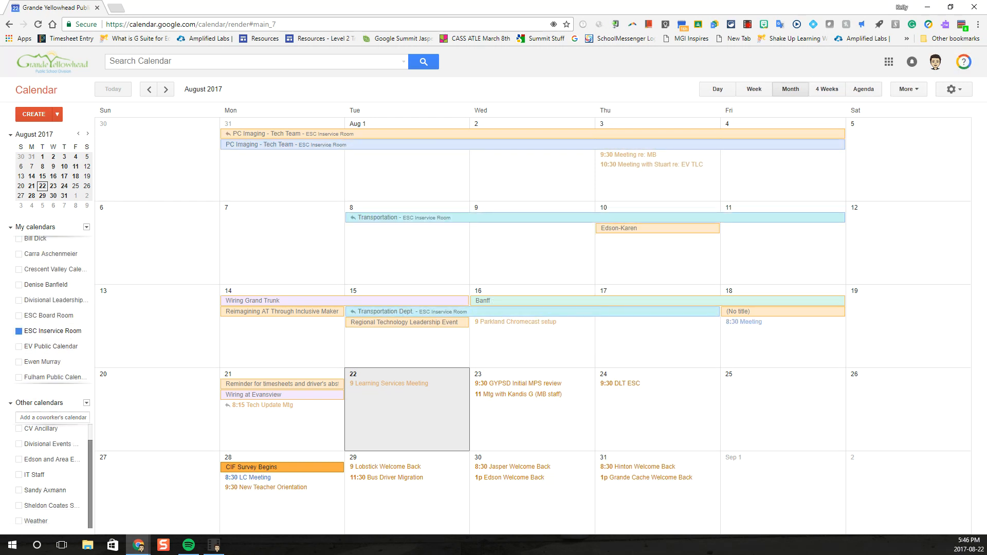
{"action": "scroll", "coordinate": [49, 352], "scroll_direction": "up", "scroll_amount": 1}
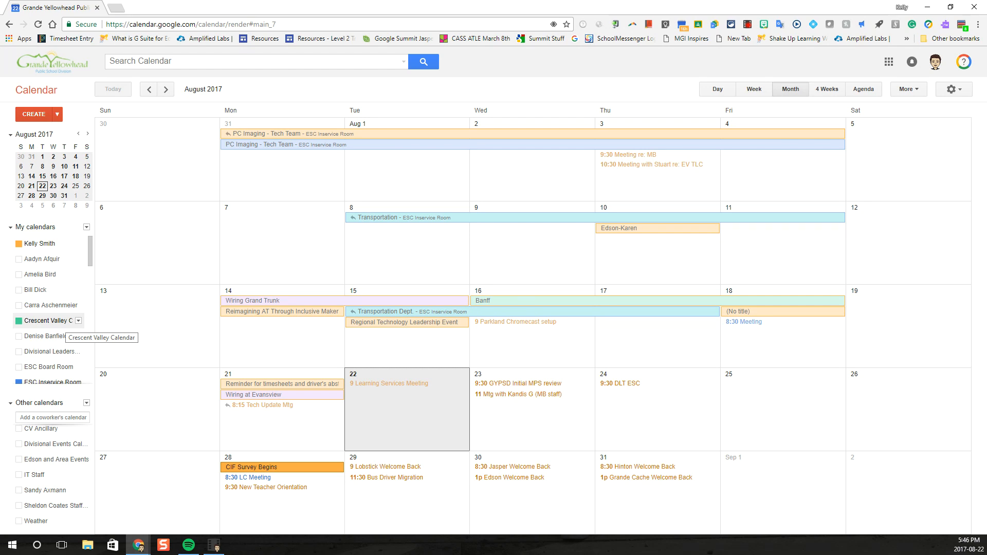
- Search coworkers' calendars for "hl" and add the HLSC Fish Tank room calendar
{"action": "left_click", "coordinate": [52, 417]}
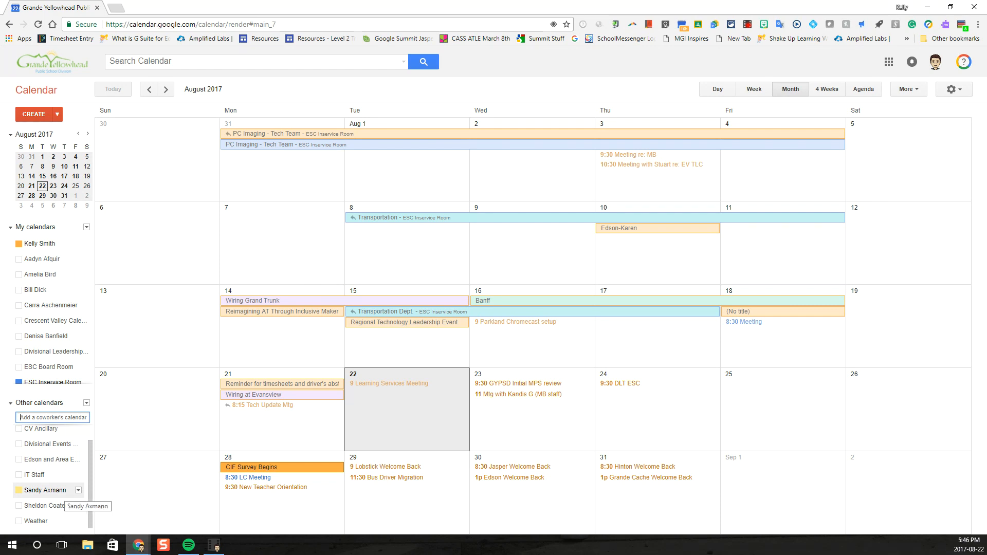
{"action": "type", "text": "h"}
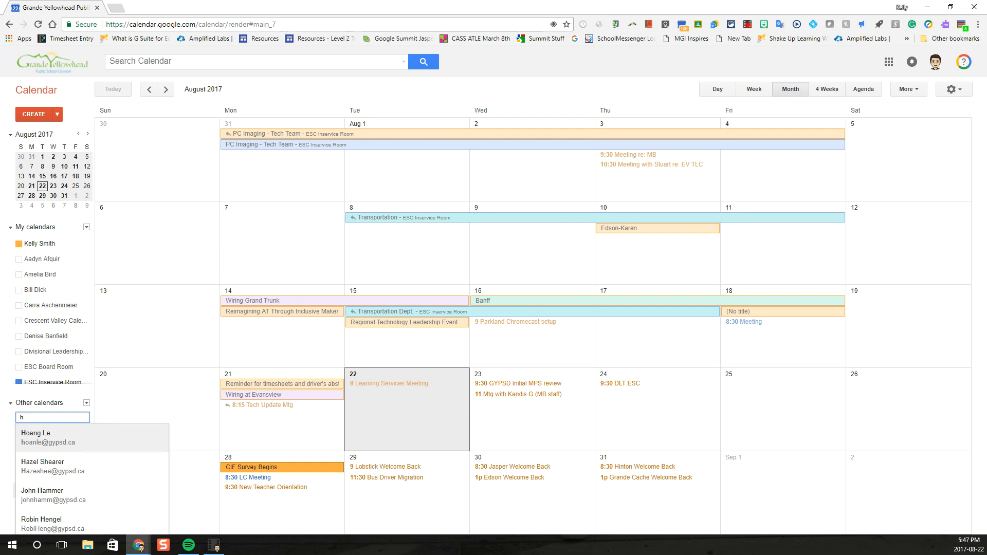
{"action": "type", "text": "l"}
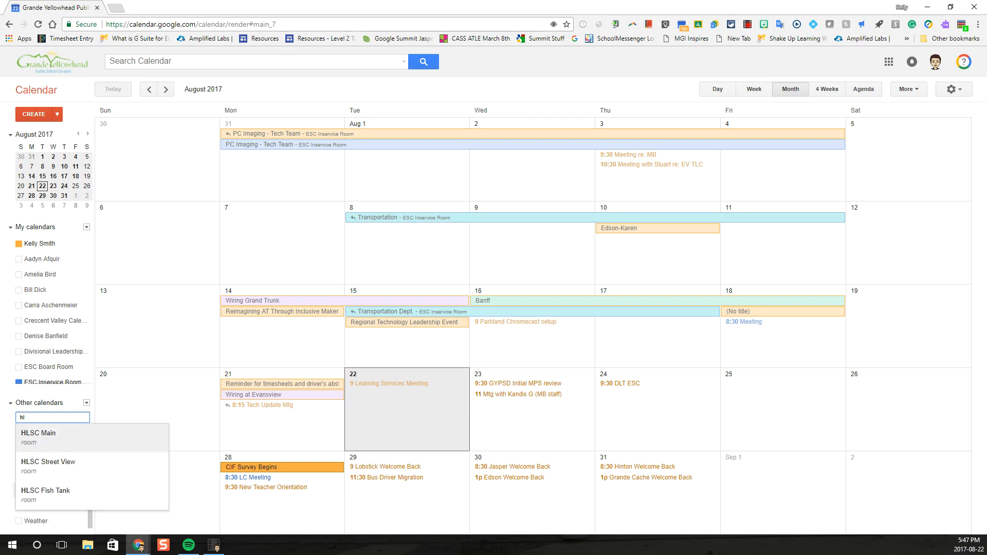
{"action": "key", "text": "Up"}
{"action": "key", "text": "Up"}
{"action": "key", "text": "Up"}
{"action": "key", "text": "Down"}
{"action": "key", "text": "Down"}
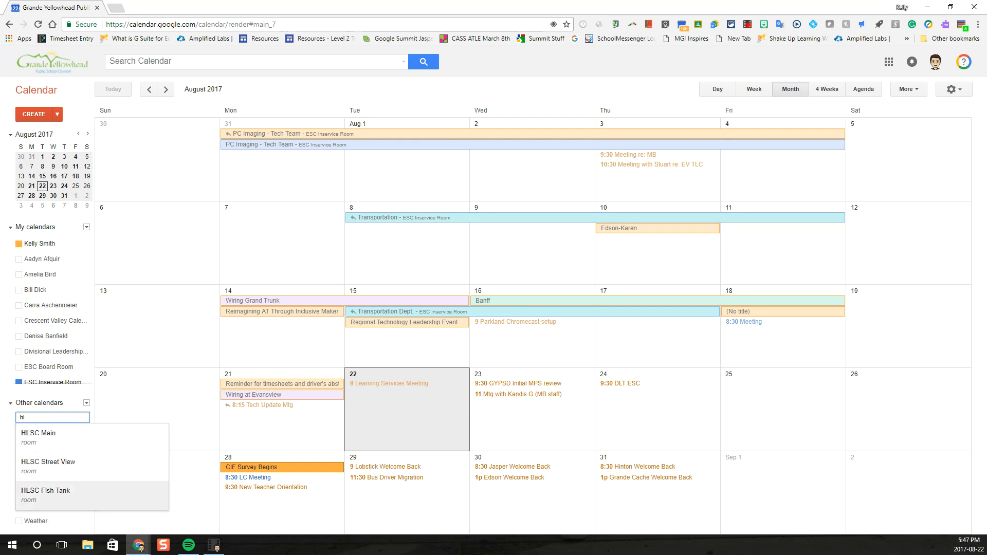
{"action": "key", "text": "Up"}
{"action": "key", "text": "Up"}
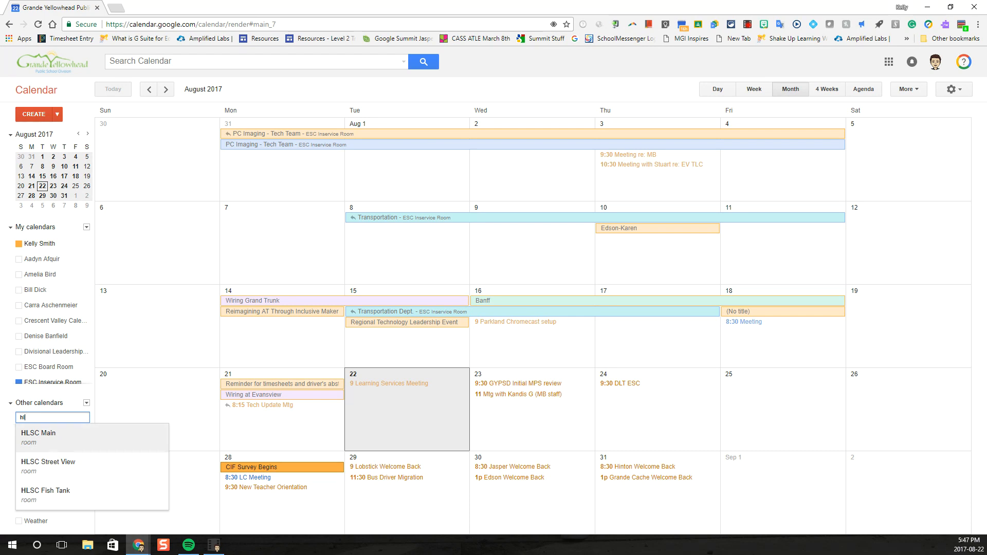
{"action": "key", "text": "Down"}
{"action": "key", "text": "Down"}
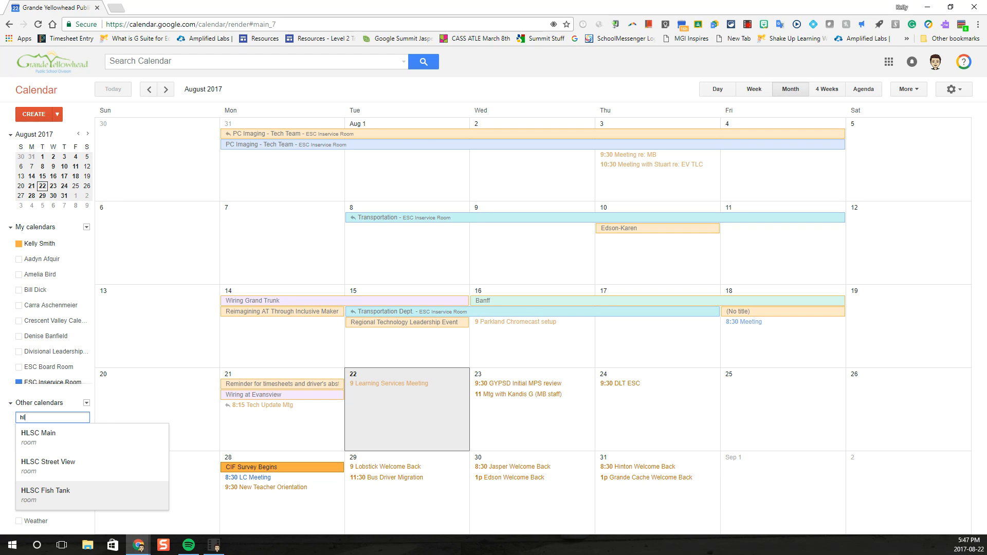
{"action": "key", "text": "Return"}
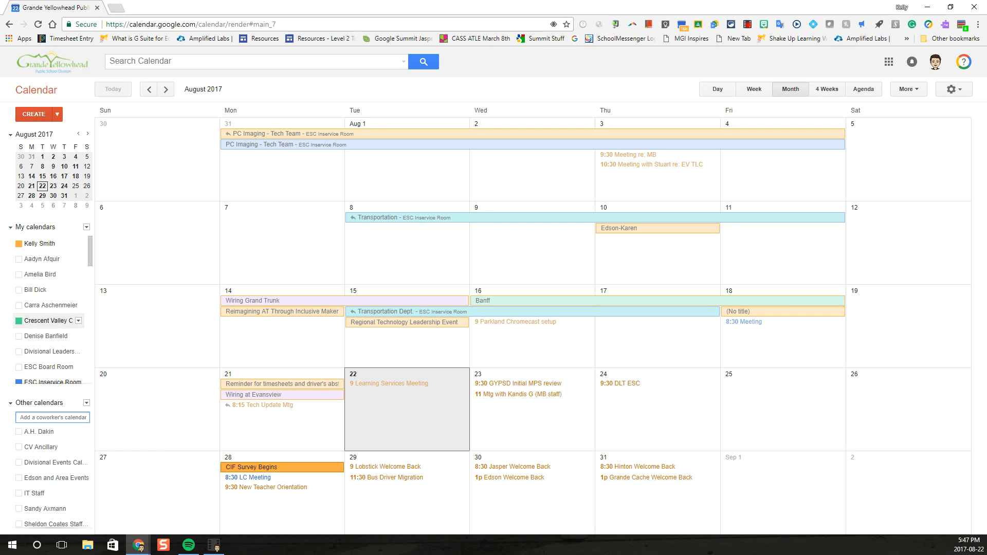
- Find HLSC Fish Tank among the own calendars and display only that calendar
{"action": "scroll", "coordinate": [49, 320], "scroll_direction": "down", "scroll_amount": 2}
{"action": "scroll", "coordinate": [49, 321], "scroll_direction": "down", "scroll_amount": 1}
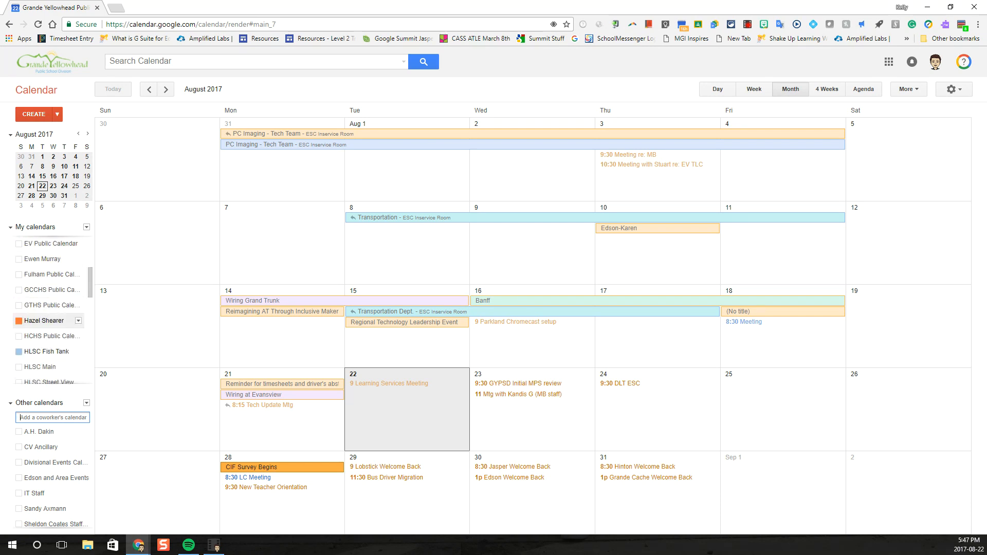
{"action": "scroll", "coordinate": [49, 308], "scroll_direction": "down", "scroll_amount": 1}
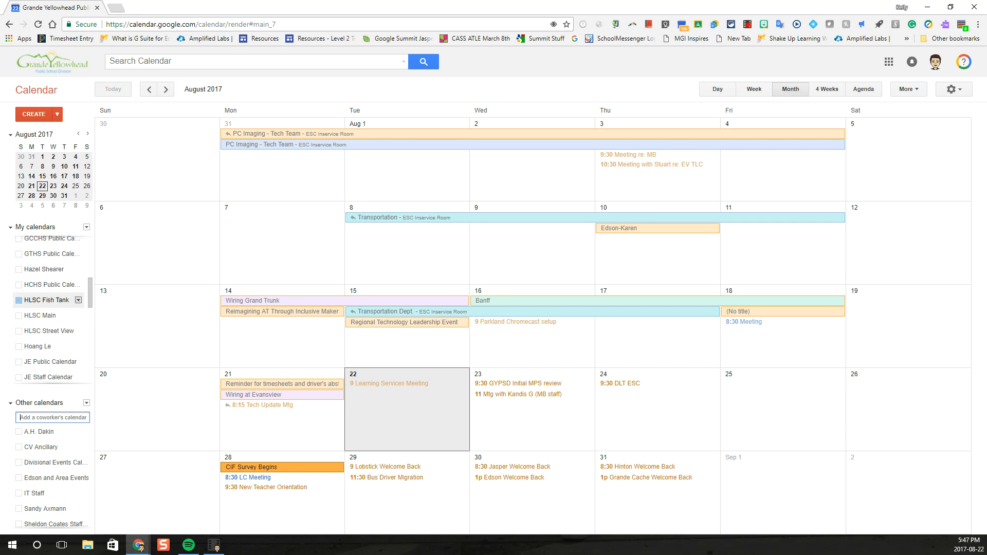
{"action": "left_click", "coordinate": [78, 299]}
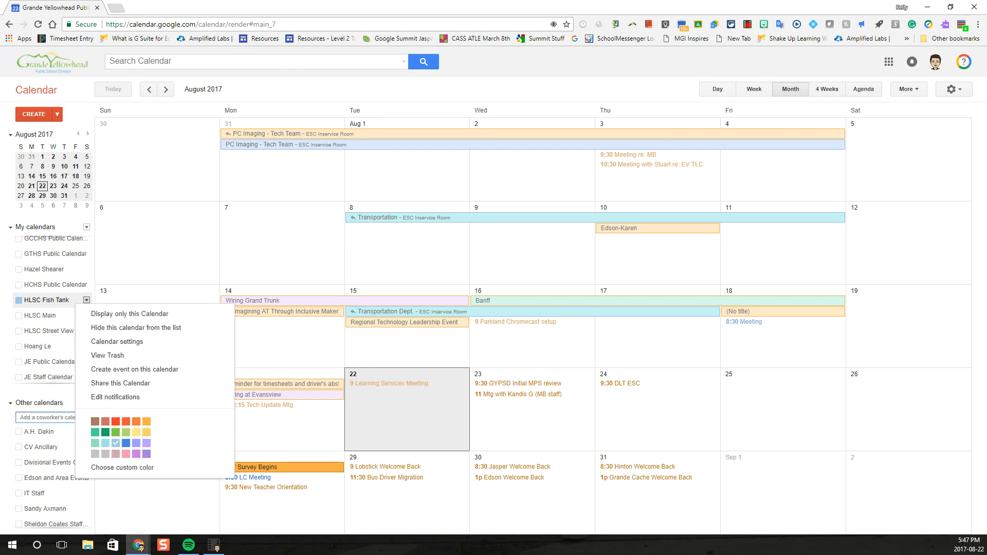
{"action": "left_click", "coordinate": [128, 314]}
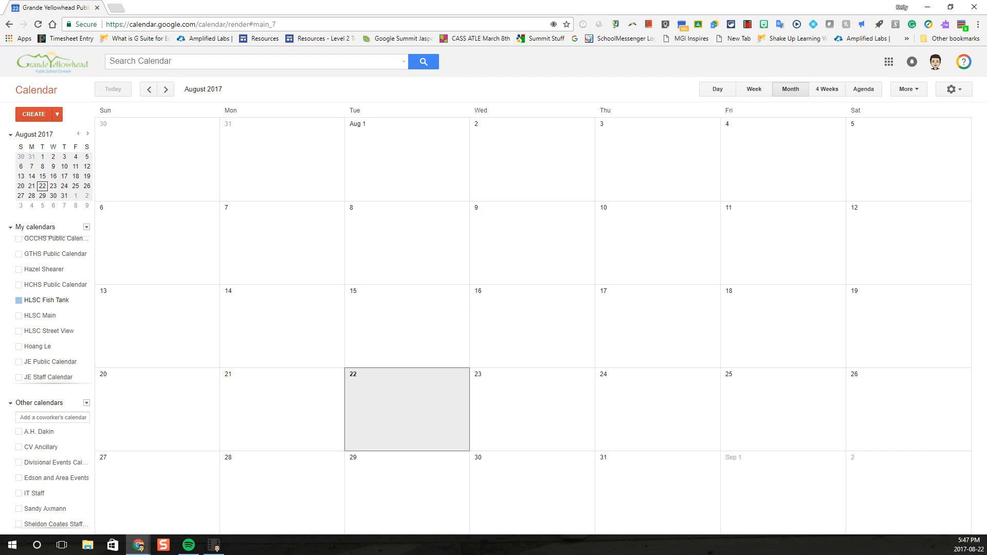
- Create an event on August 8 in the HLSC Fish Tank calendar, titled "Meeting with LS", with the all-day option off
{"action": "double_click", "coordinate": [422, 235]}
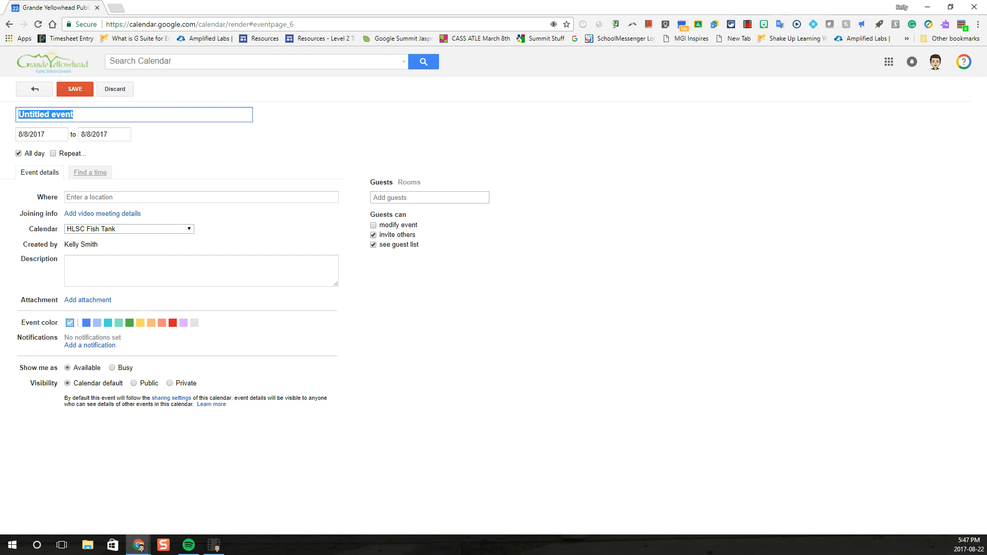
{"action": "type", "text": "Meeting with LS"}
{"action": "left_click", "coordinate": [18, 153]}
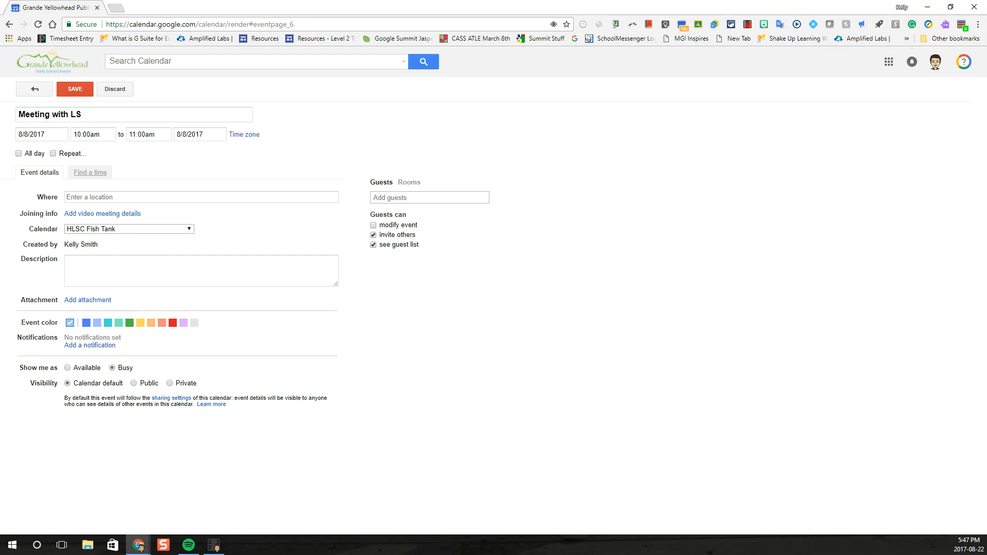
{"action": "left_click", "coordinate": [18, 153]}
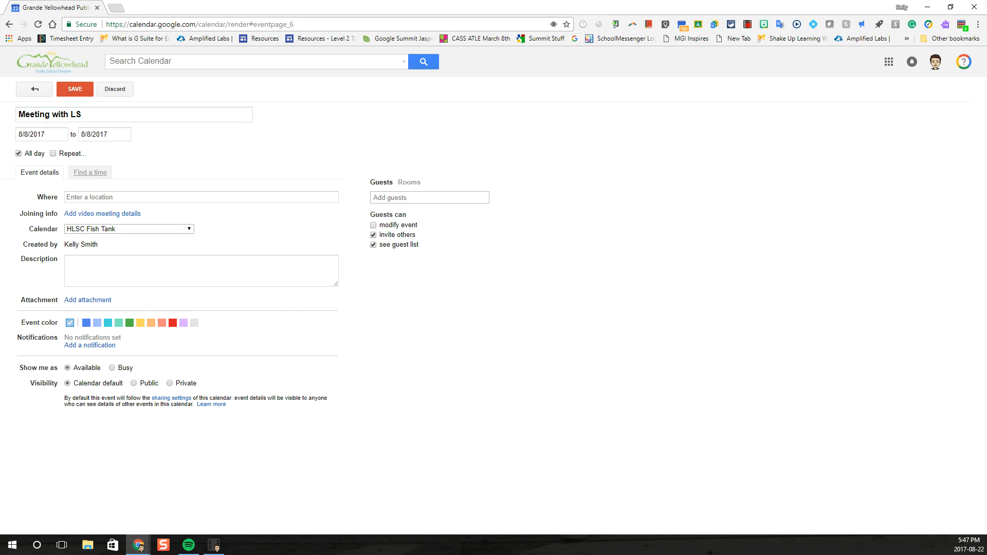
{"action": "left_click", "coordinate": [18, 153]}
- Set the meeting's time from 11:00am to 1:30pm
{"action": "left_click", "coordinate": [93, 135]}
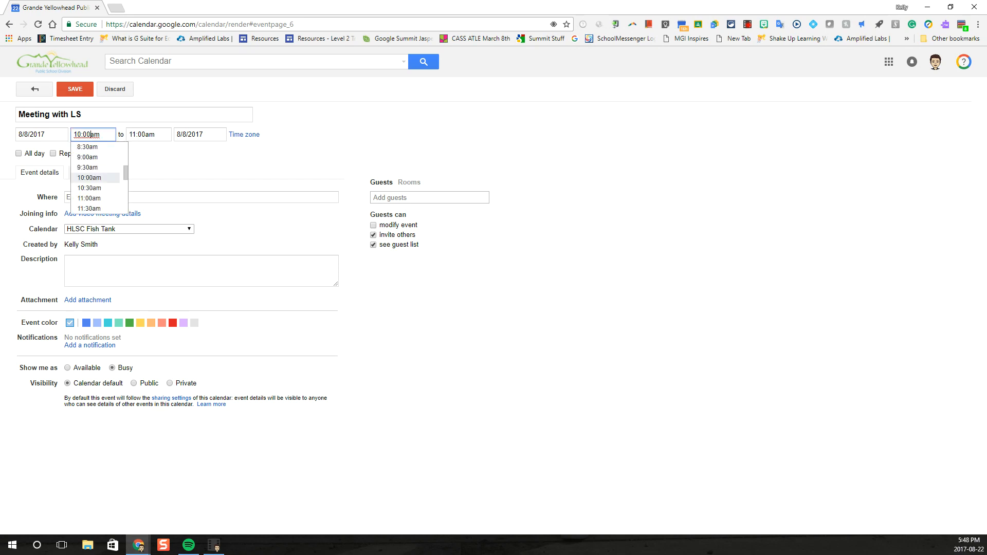
{"action": "left_click", "coordinate": [89, 198]}
{"action": "left_click", "coordinate": [149, 134]}
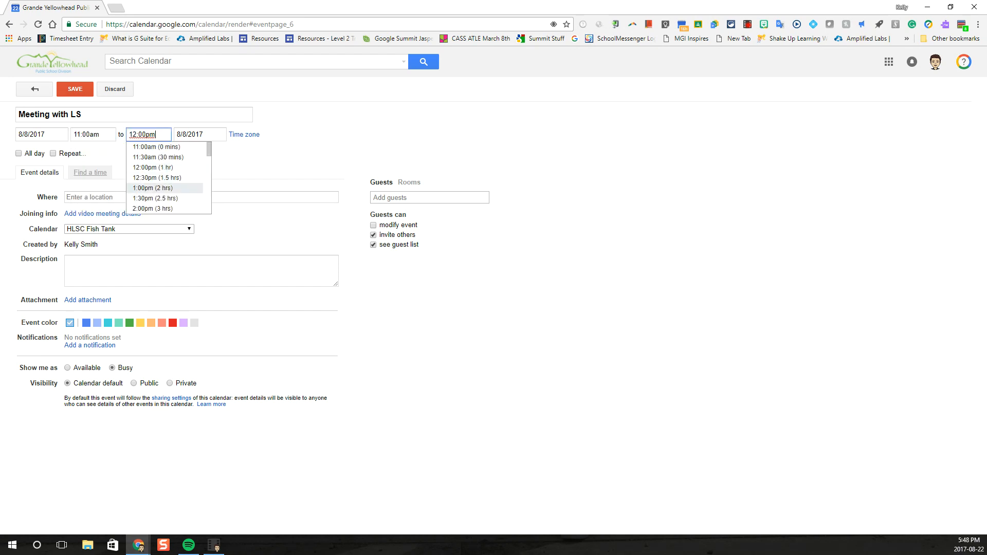
{"action": "left_click", "coordinate": [156, 198]}
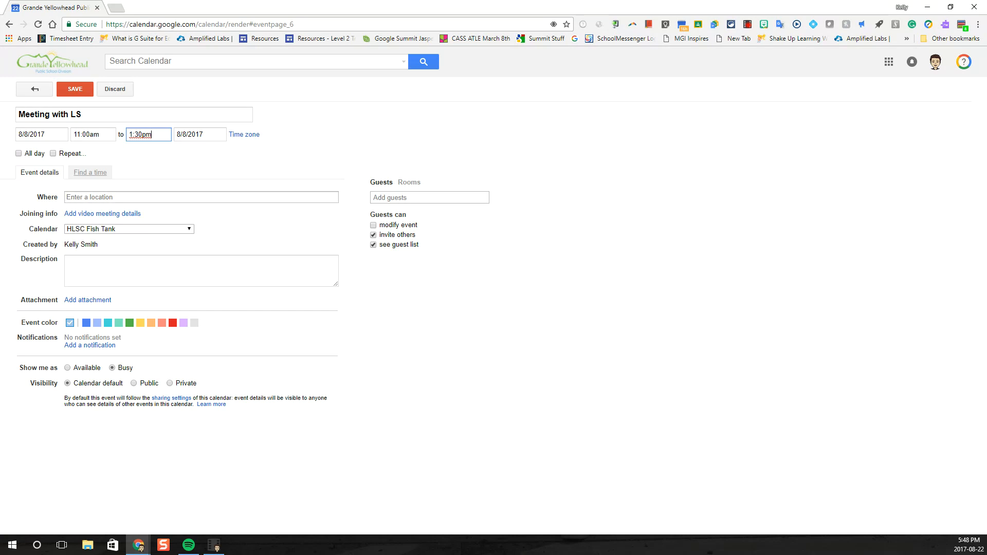
{"action": "left_click", "coordinate": [156, 198]}
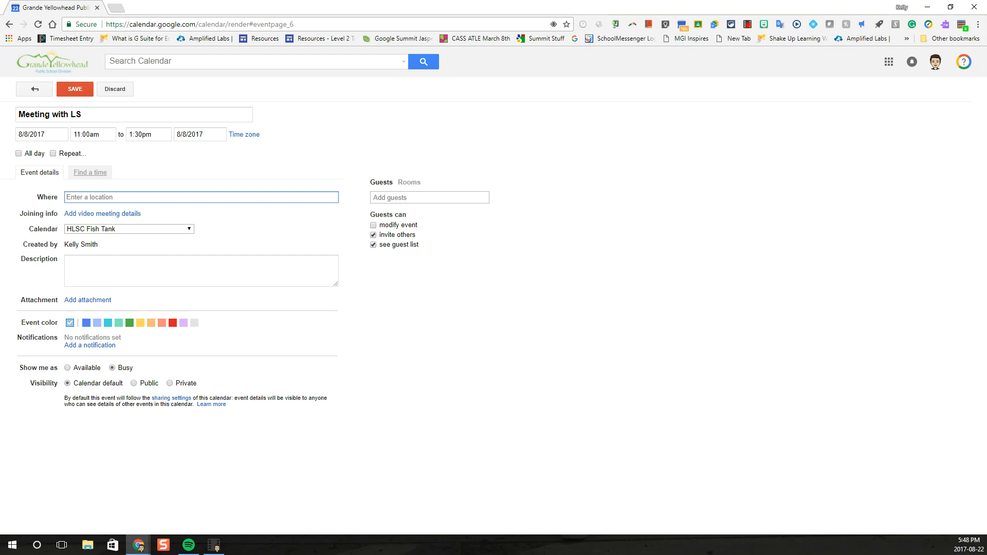
{"action": "left_click", "coordinate": [283, 263]}
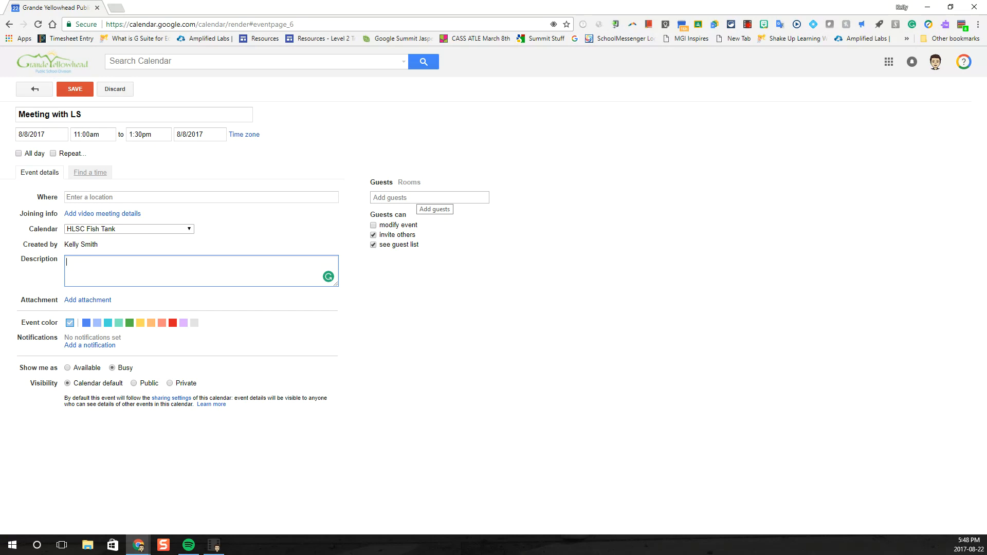
- Add a coworker as a guest by name and save the event without sending invitations
{"action": "left_click", "coordinate": [412, 197]}
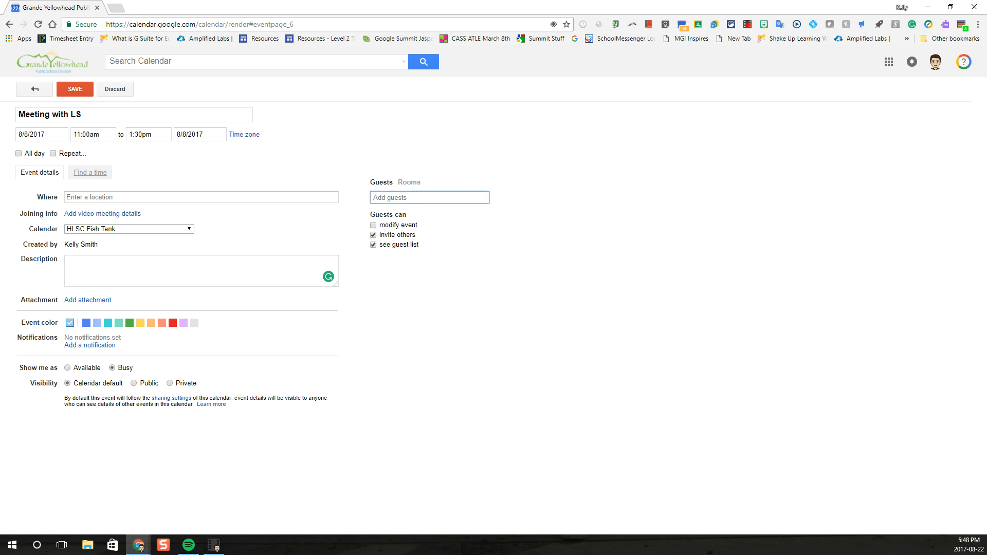
{"action": "type", "text": "nan"}
{"action": "key", "text": "Return"}
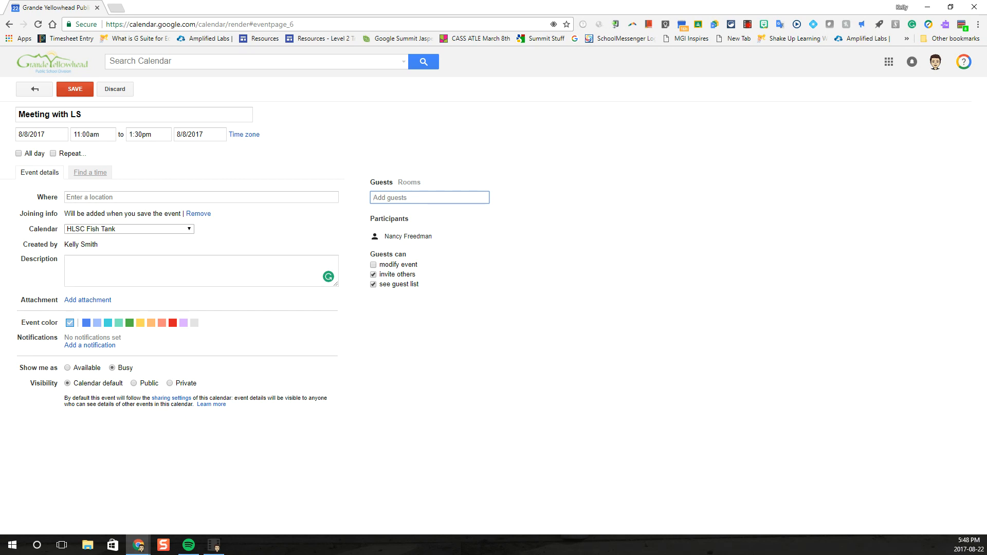
{"action": "left_click", "coordinate": [75, 89]}
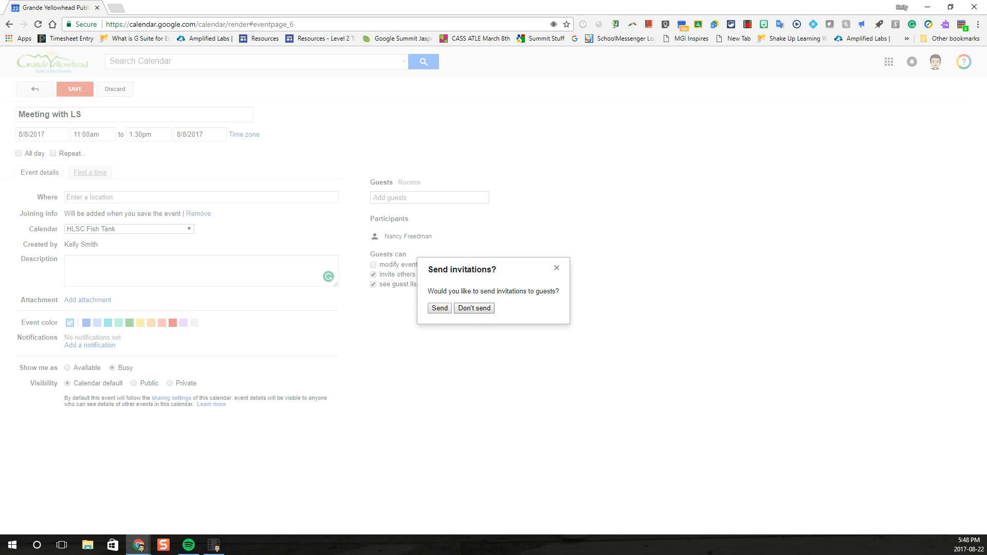
{"action": "left_click", "coordinate": [474, 308]}
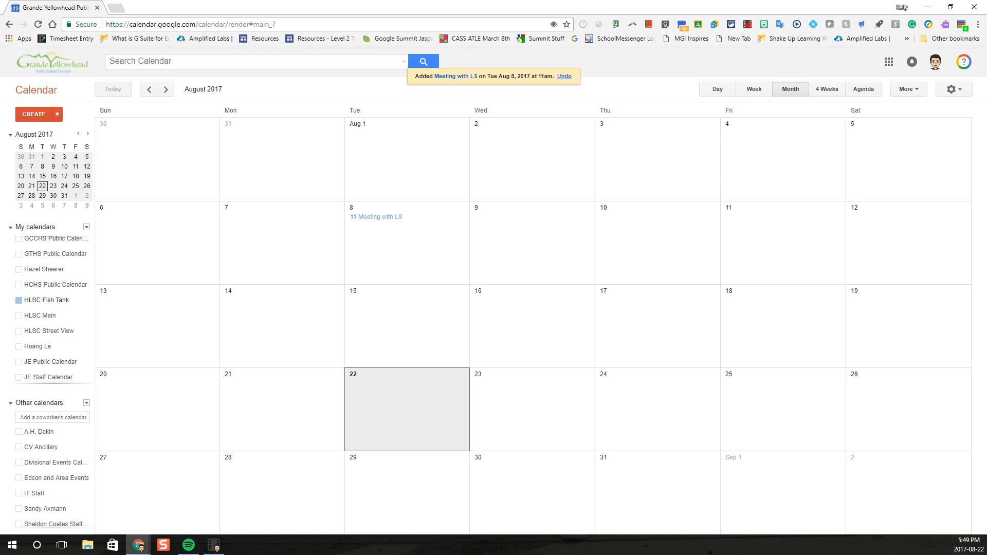
- Show the account owner's personal calendar again and open the full details of a new event on August 17
{"action": "scroll", "coordinate": [52, 309], "scroll_direction": "up", "scroll_amount": 4}
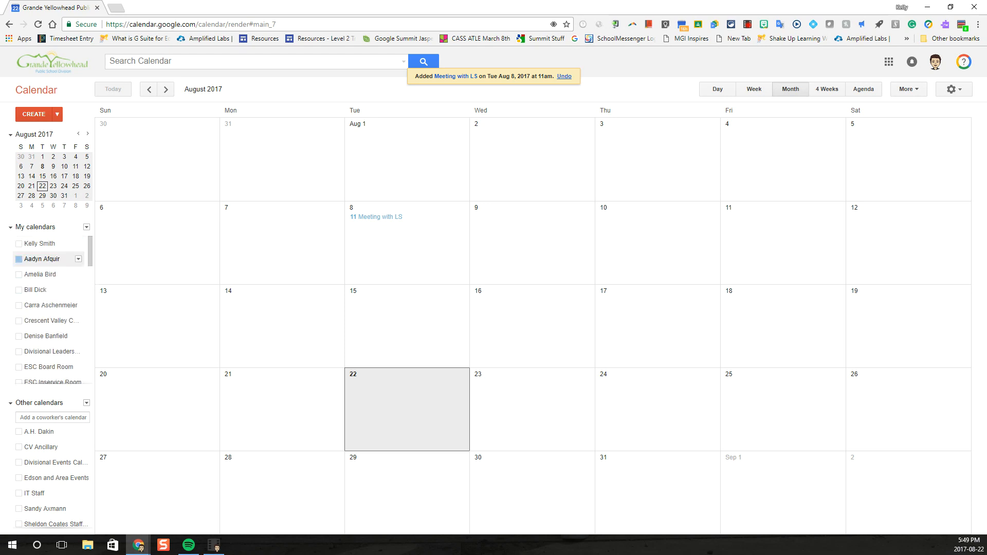
{"action": "left_click", "coordinate": [39, 244]}
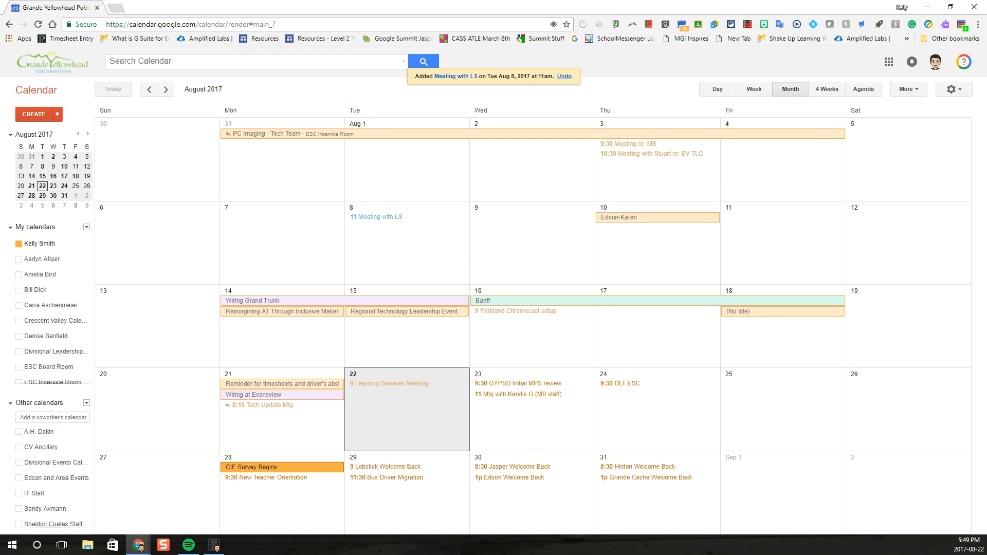
{"action": "left_click", "coordinate": [663, 350]}
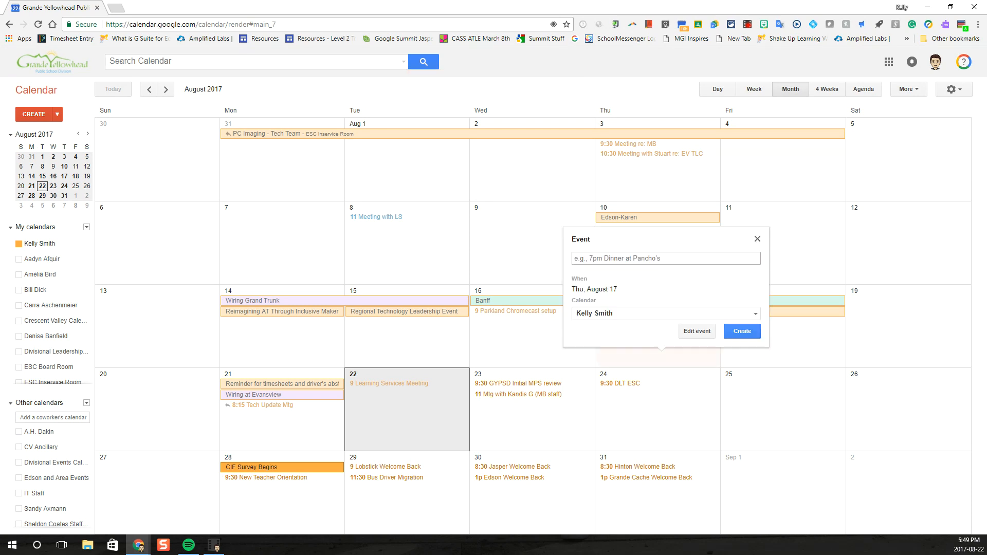
{"action": "left_click", "coordinate": [697, 331]}
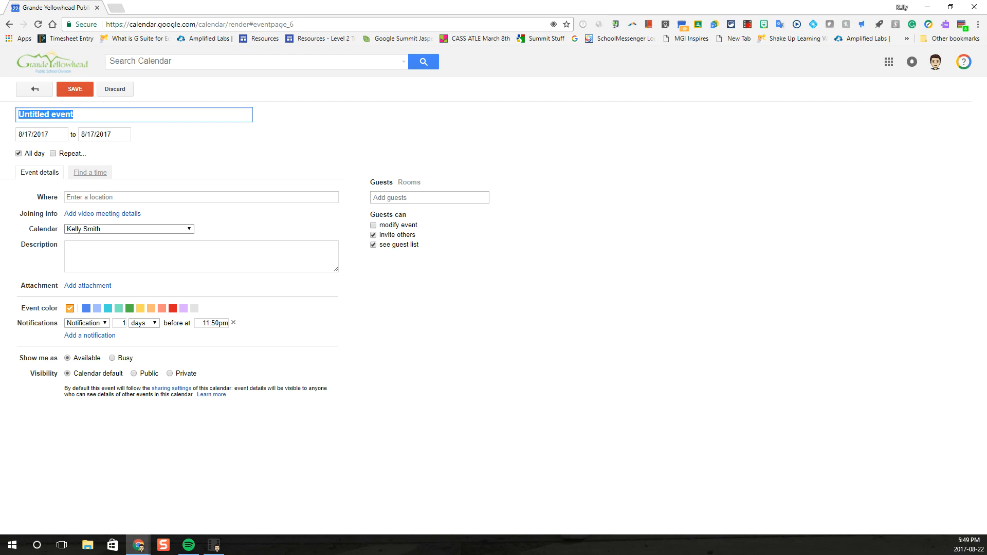
- Title the August 17 event "Meeting LS" on the personal calendar and add video meeting details
{"action": "left_click", "coordinate": [129, 229]}
{"action": "key", "text": "Escape"}
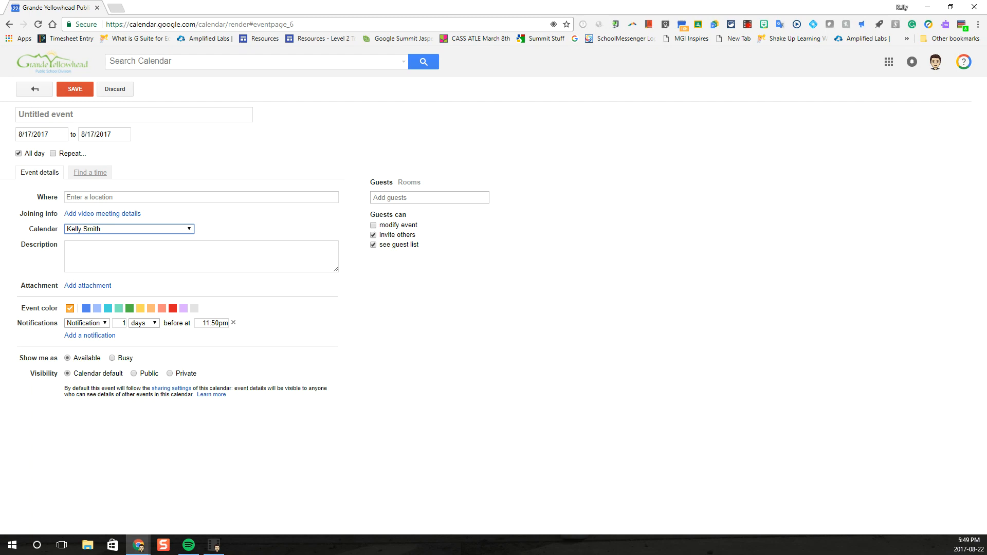
{"action": "left_click", "coordinate": [69, 115]}
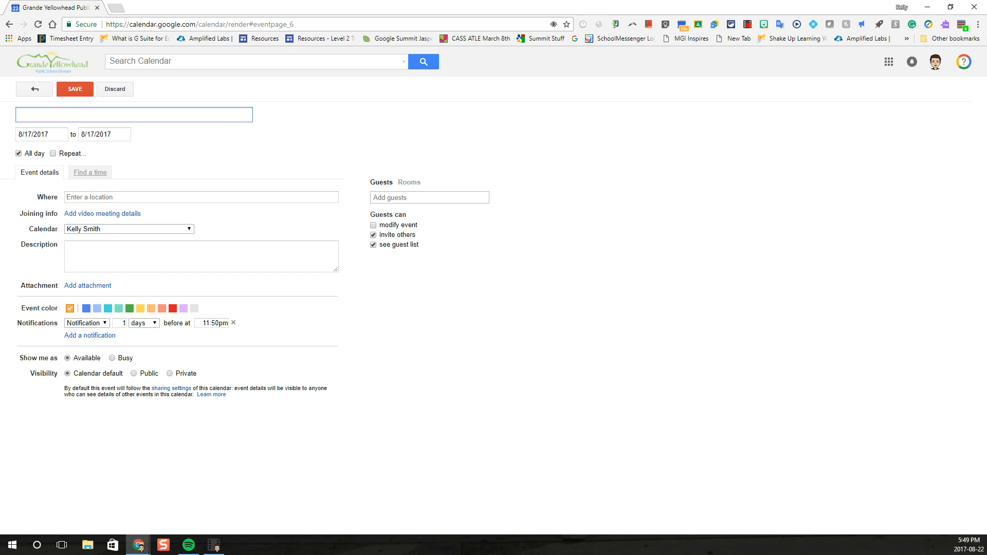
{"action": "type", "text": "Meeting LS"}
{"action": "left_click", "coordinate": [102, 213]}
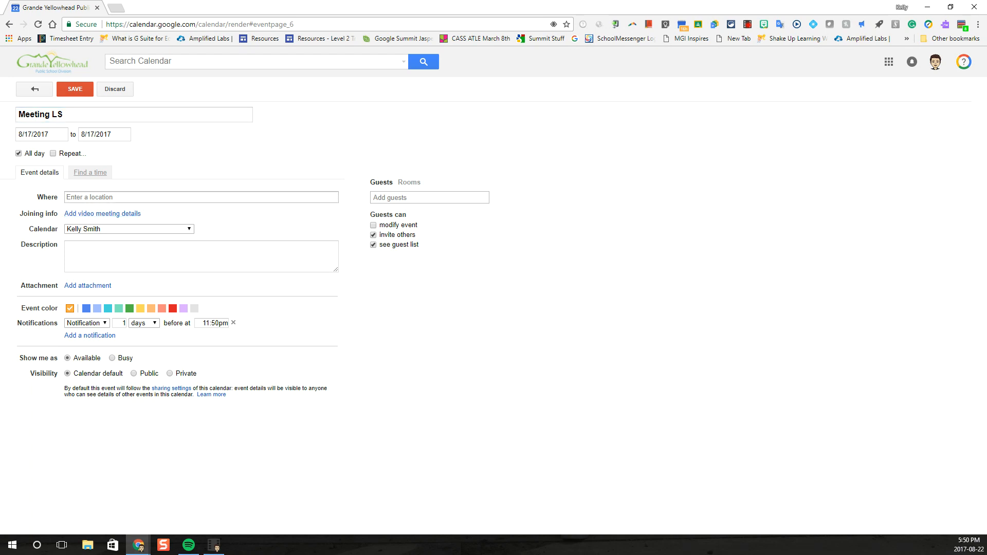
{"action": "left_click", "coordinate": [102, 214]}
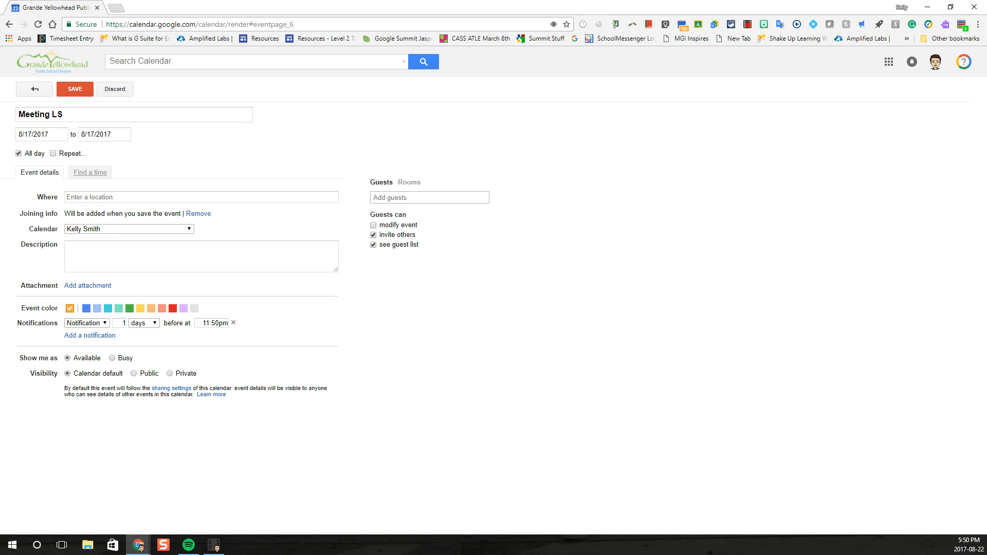
- Book the available room HLSC Fish Tank for the "Meeting LS" event
{"action": "left_click", "coordinate": [410, 182]}
{"action": "scroll", "coordinate": [411, 304], "scroll_direction": "down", "scroll_amount": 8}
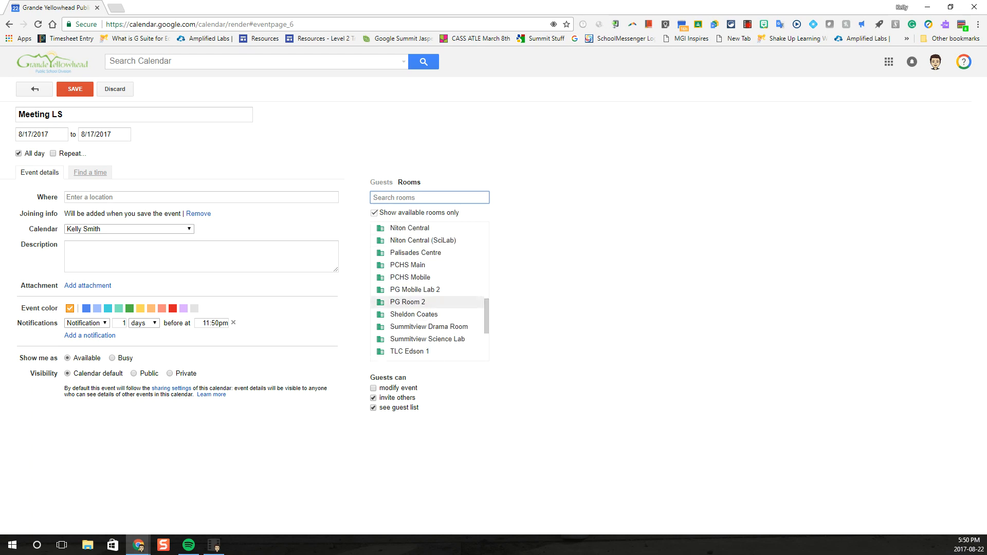
{"action": "scroll", "coordinate": [412, 303], "scroll_direction": "up", "scroll_amount": 5}
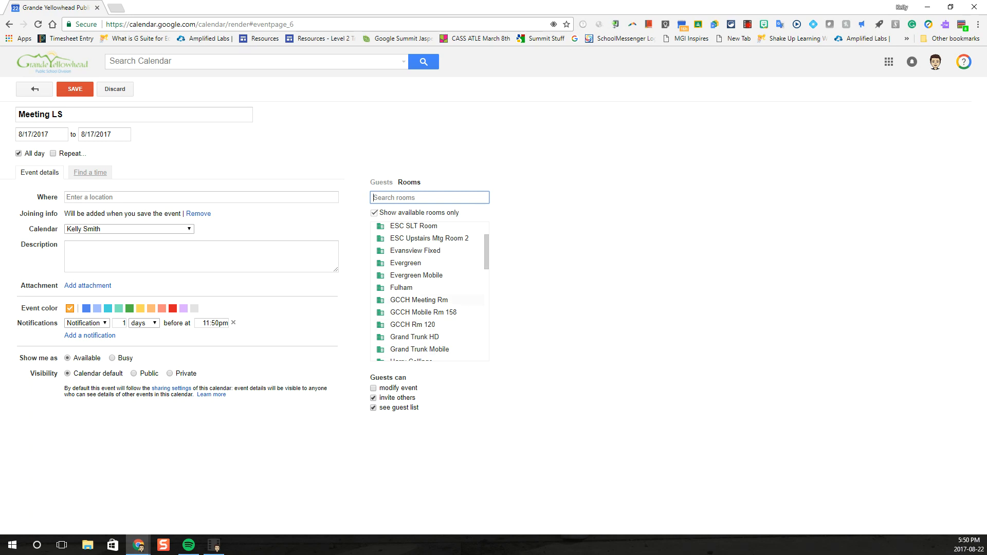
{"action": "scroll", "coordinate": [412, 289], "scroll_direction": "up", "scroll_amount": 2}
{"action": "scroll", "coordinate": [411, 289], "scroll_direction": "down", "scroll_amount": 2}
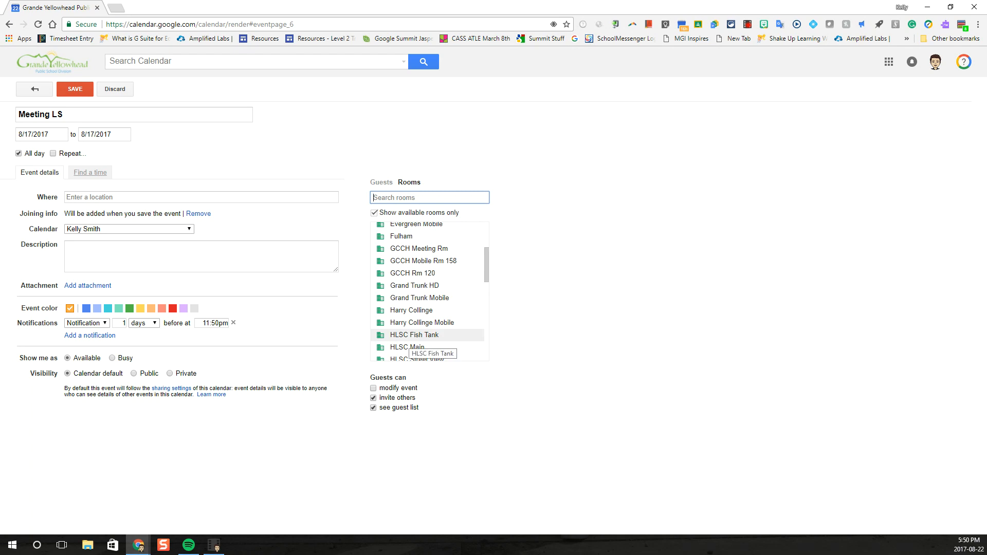
{"action": "left_click", "coordinate": [411, 337]}
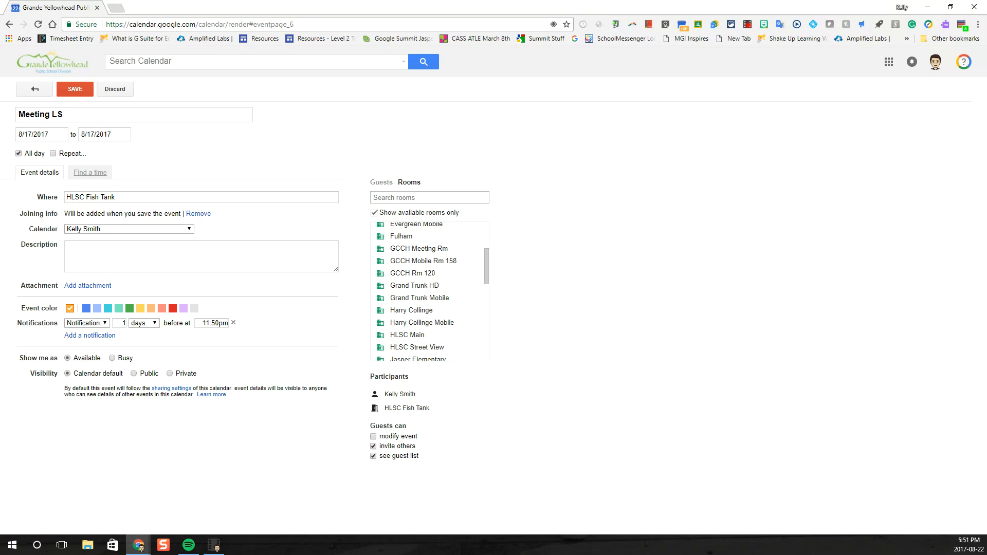
- Add a coworker as a guest of "Meeting LS" by first name and save the event without sending invitations
{"action": "left_click", "coordinate": [381, 182]}
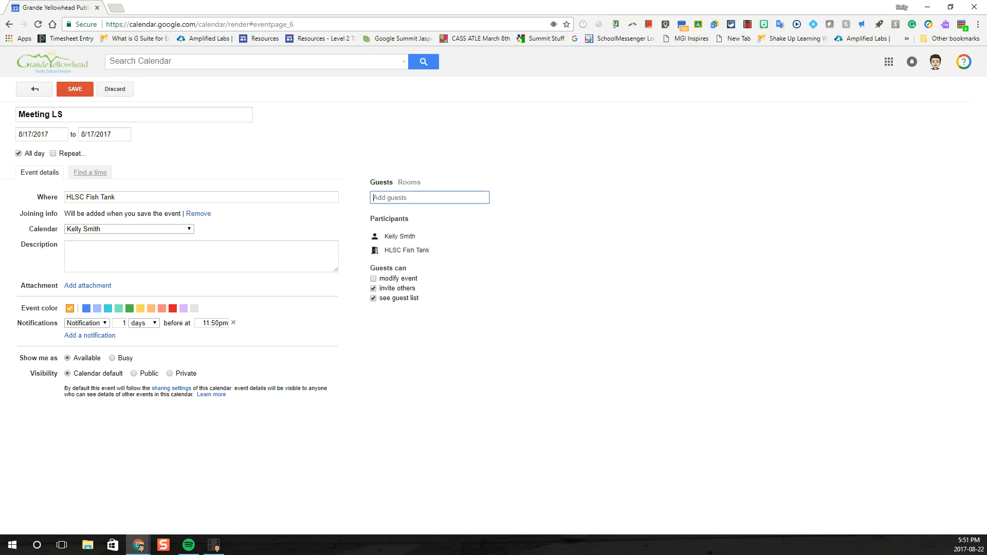
{"action": "type", "text": "nancy"}
{"action": "key", "text": "Return"}
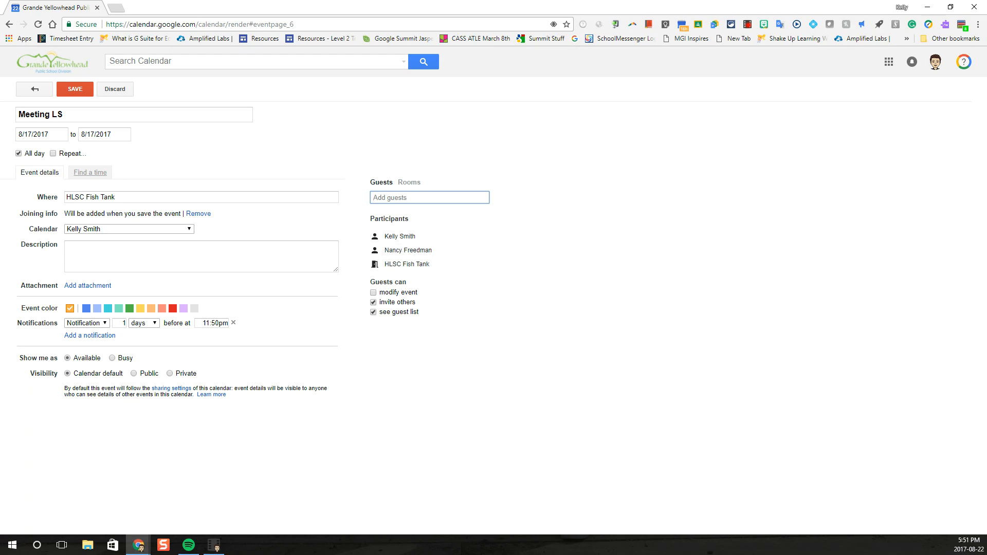
{"action": "left_click", "coordinate": [76, 89]}
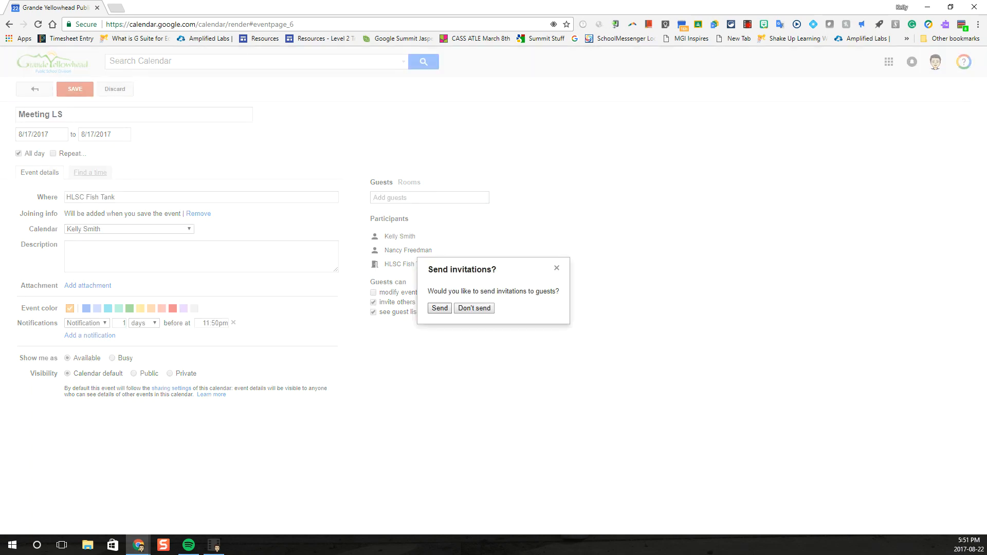
{"action": "left_click", "coordinate": [475, 308]}
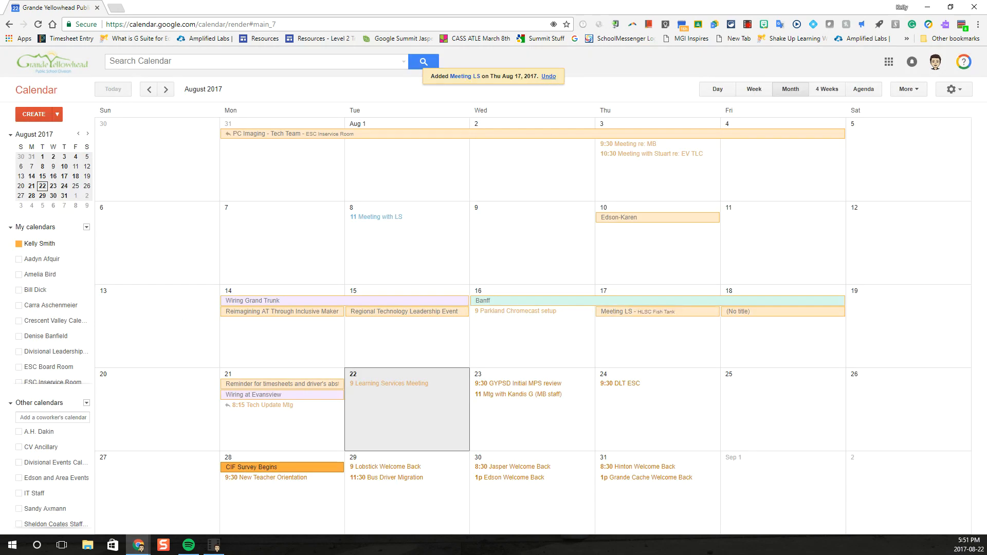